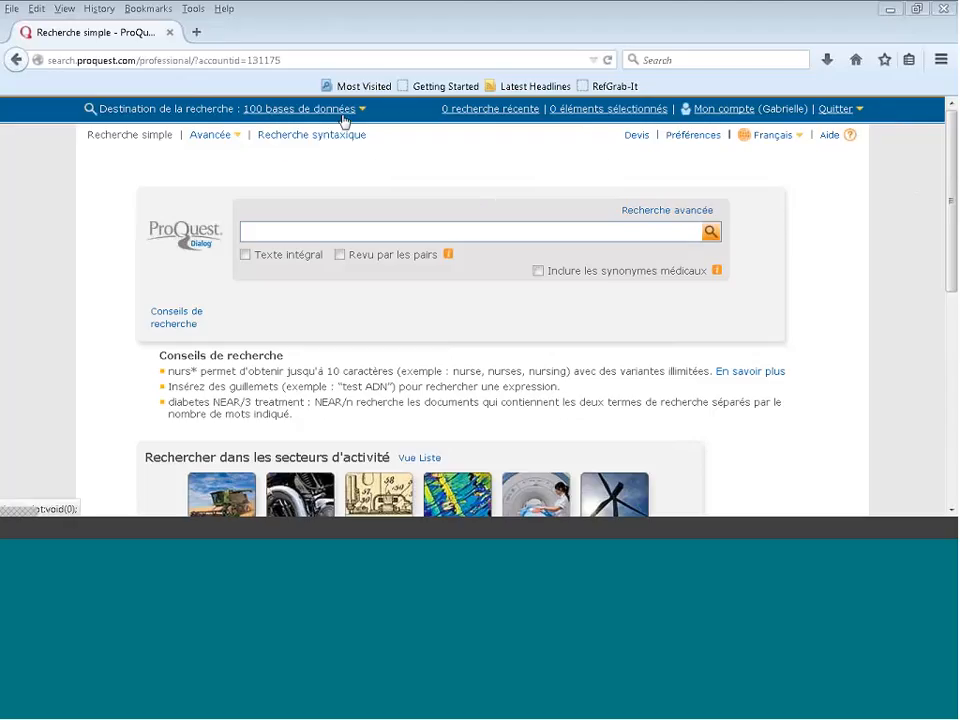
Step: Start a new database shortcut in the account preferences and name it alimbiomed
{"action": "left_click", "coordinate": [685, 146]}
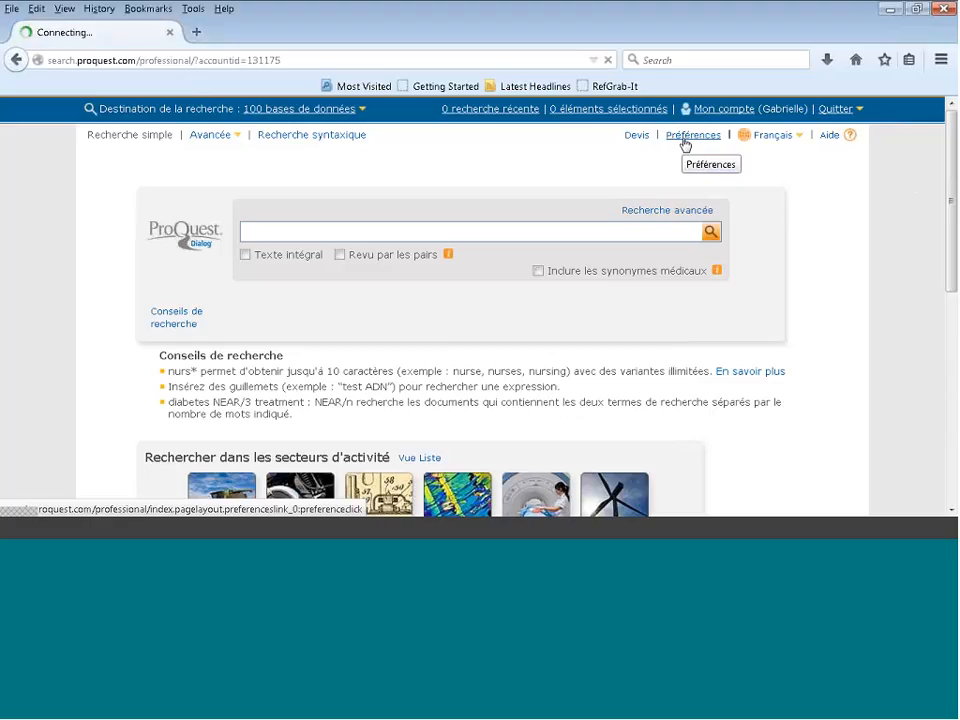
{"action": "double_click", "coordinate": [685, 146]}
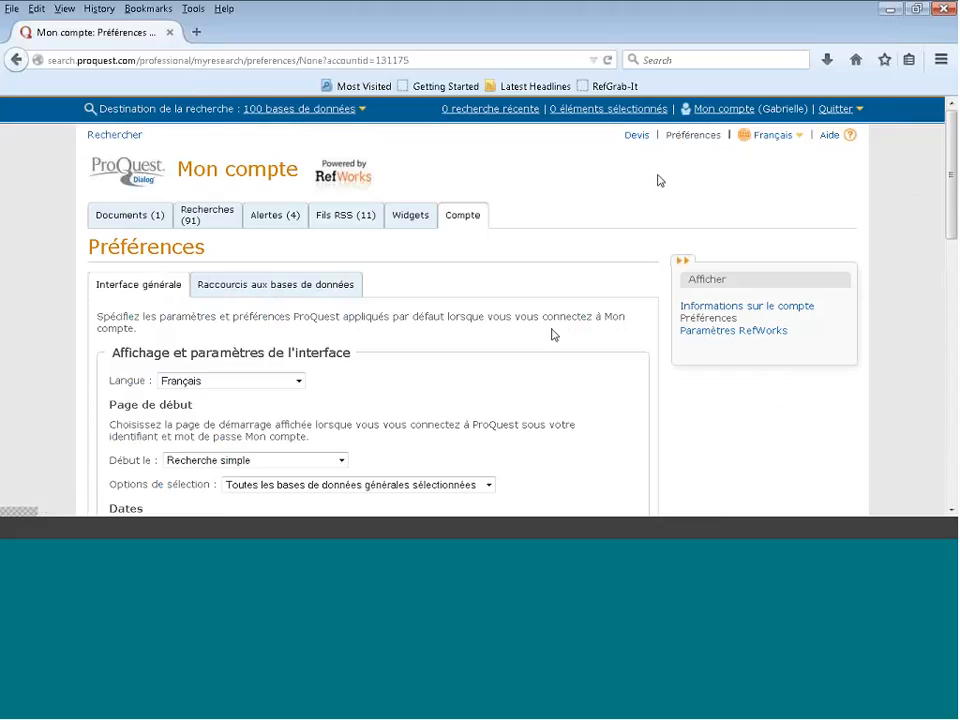
{"action": "left_click", "coordinate": [264, 293]}
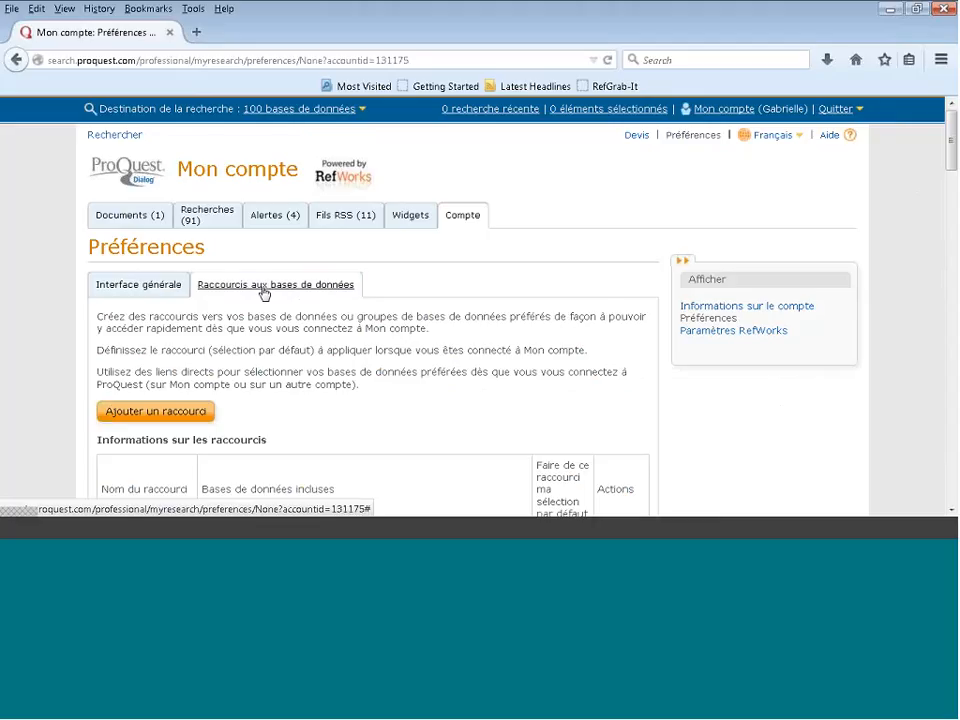
{"action": "left_click", "coordinate": [142, 412]}
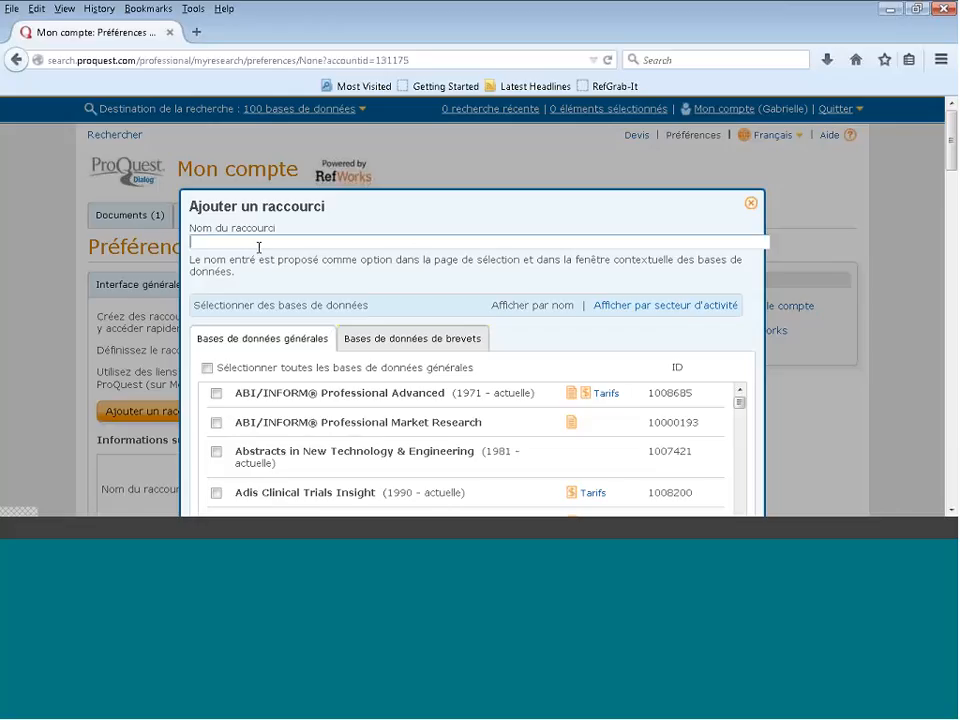
{"action": "type", "text": "alimbiomed"}
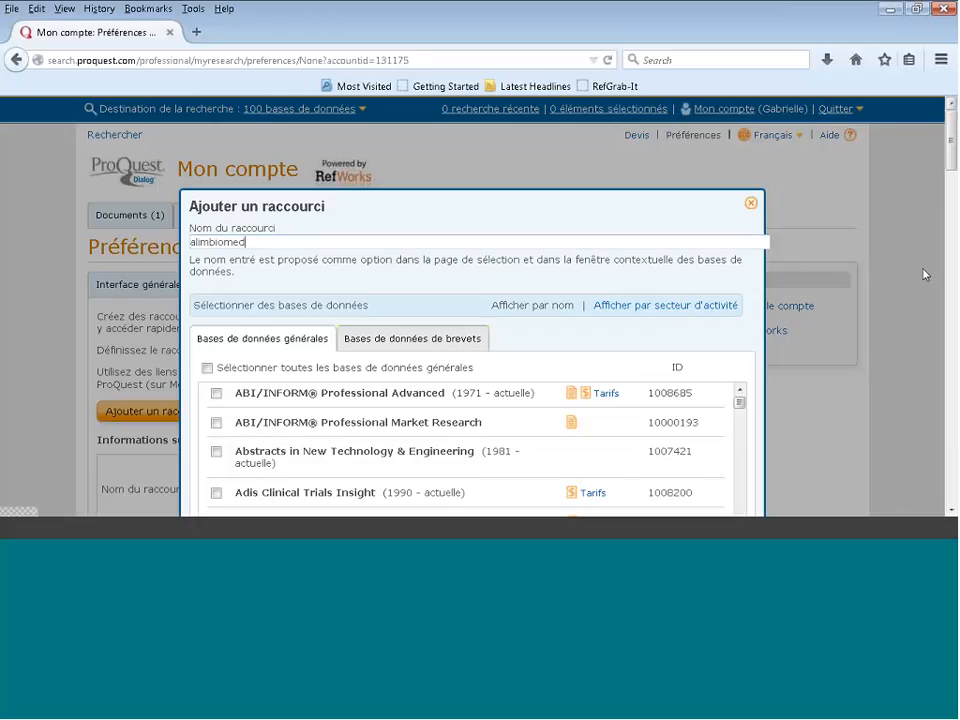
Step: Include the general databases BIOSIS Previews, CAB ABSTRACTS and Current Contents Search in the shortcut
{"action": "scroll", "coordinate": [925, 272], "scroll_direction": "down", "scroll_amount": 3}
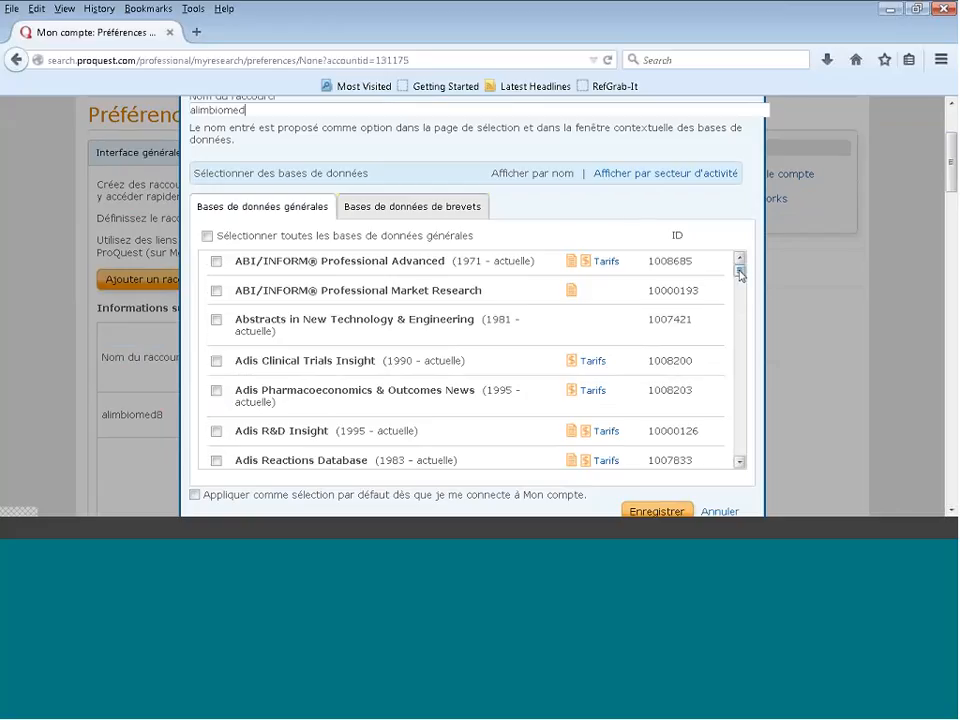
{"action": "left_click_drag", "start_coordinate": [740, 272], "coordinate": [740, 289]}
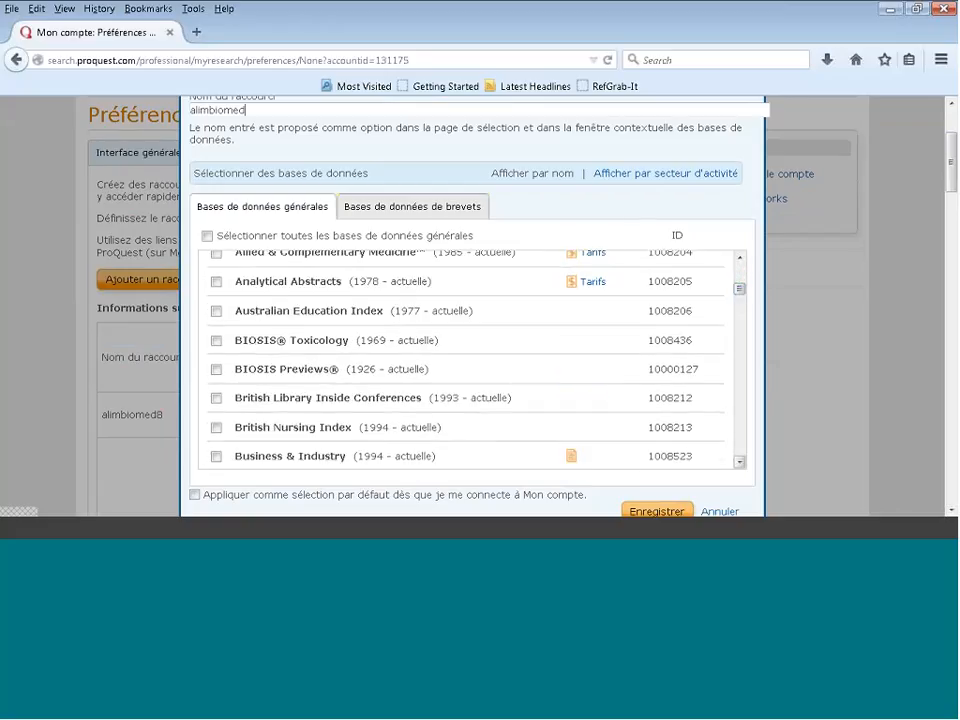
{"action": "left_click", "coordinate": [215, 370]}
{"action": "left_click_drag", "start_coordinate": [739, 288], "coordinate": [739, 303]}
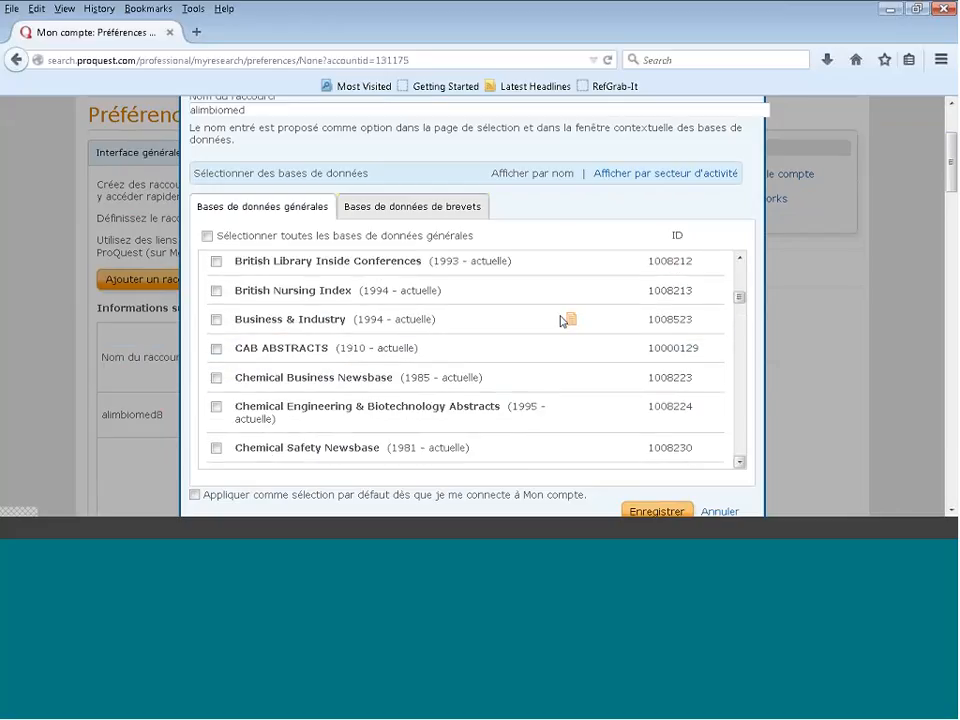
{"action": "left_click", "coordinate": [305, 352]}
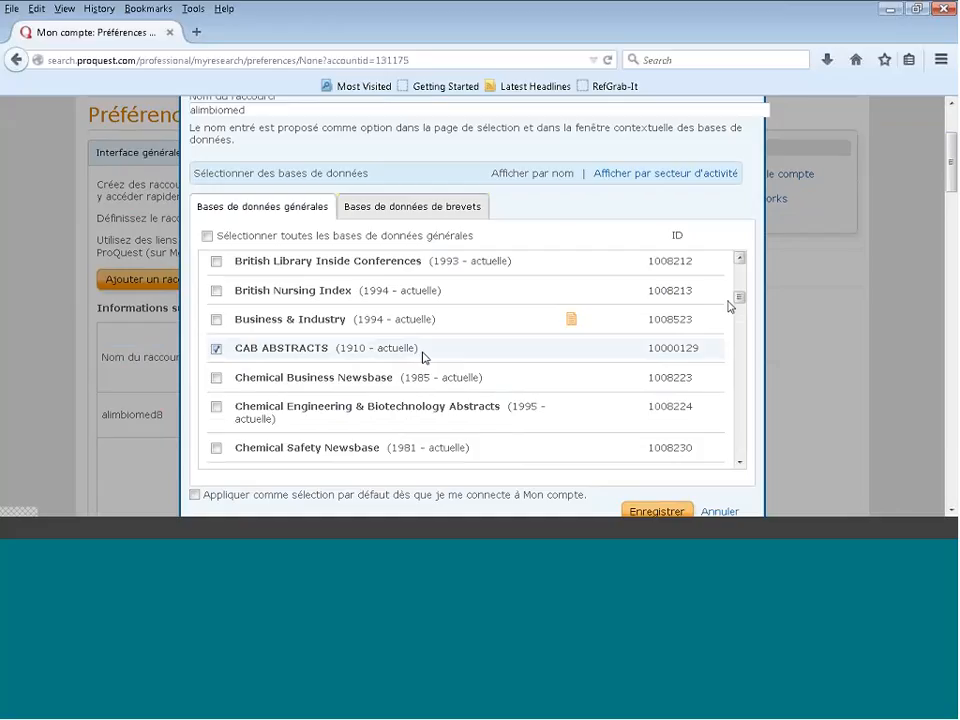
{"action": "left_click_drag", "start_coordinate": [739, 298], "coordinate": [740, 311]}
{"action": "scroll", "coordinate": [740, 311], "scroll_direction": "down", "scroll_amount": 3}
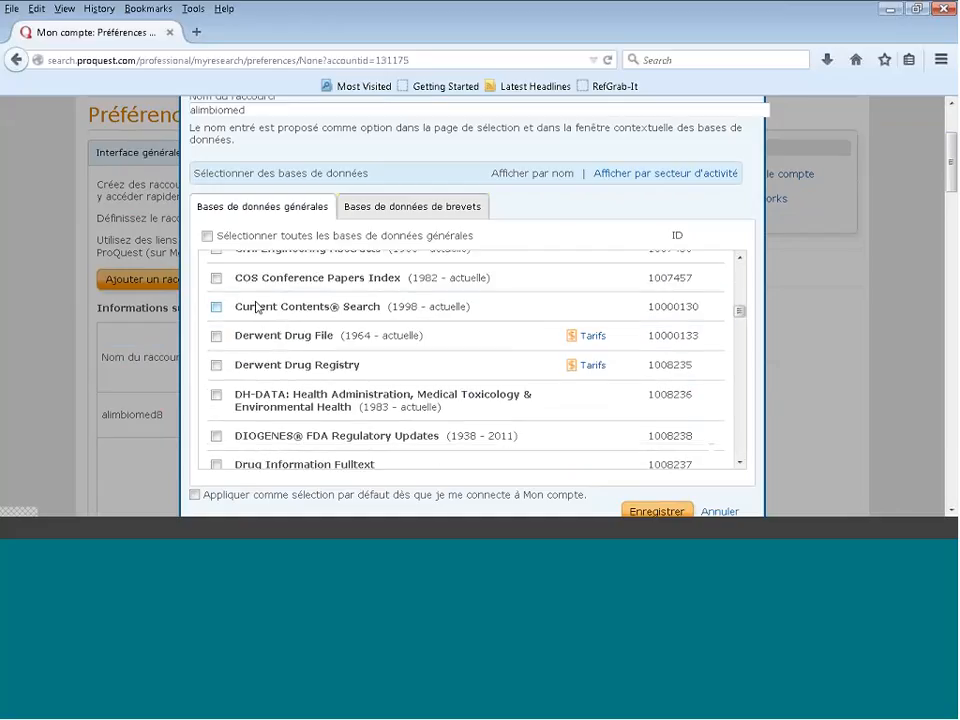
{"action": "left_click", "coordinate": [216, 306]}
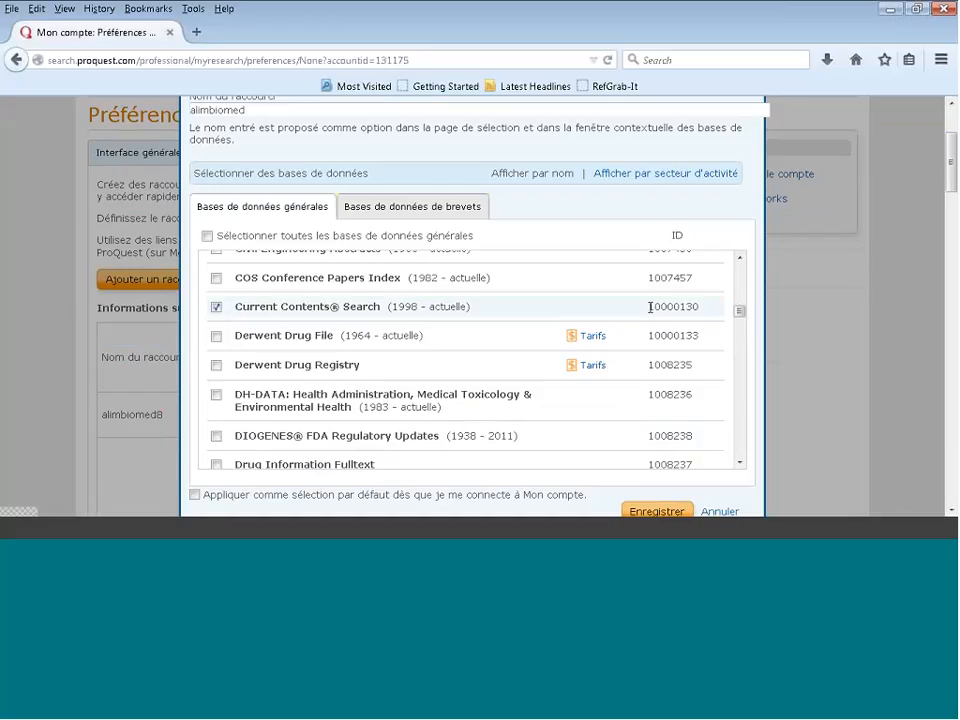
Step: Add Embase, Embase Alert, Foodline: SCIENCE, FSTA and MEDLINE to the shortcut's databases
{"action": "left_click_drag", "start_coordinate": [741, 317], "coordinate": [741, 331]}
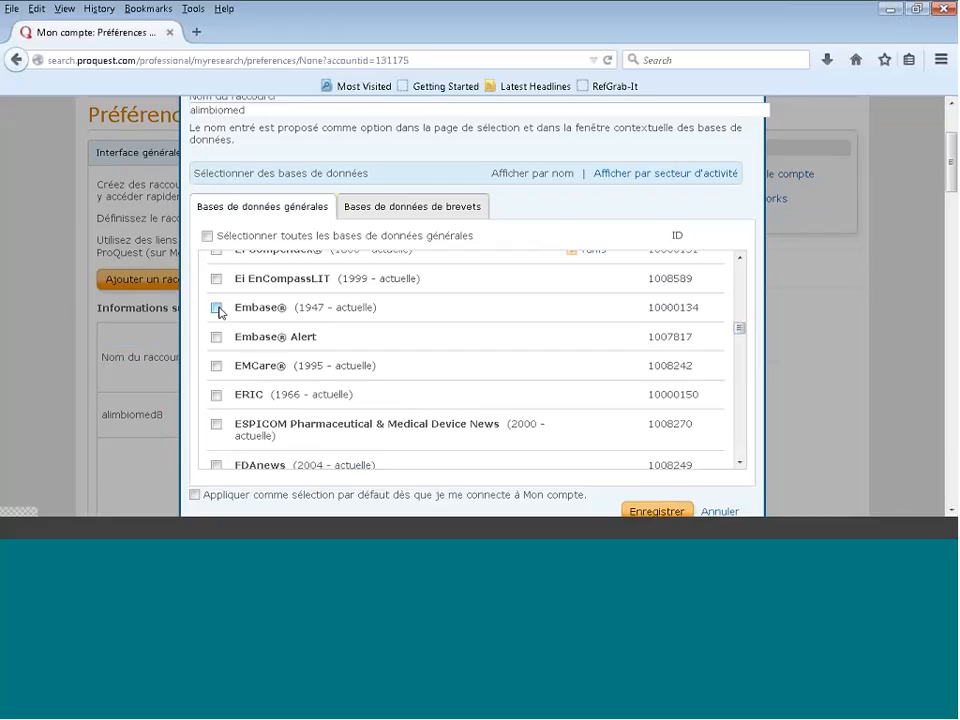
{"action": "left_click", "coordinate": [216, 308]}
{"action": "left_click", "coordinate": [216, 337]}
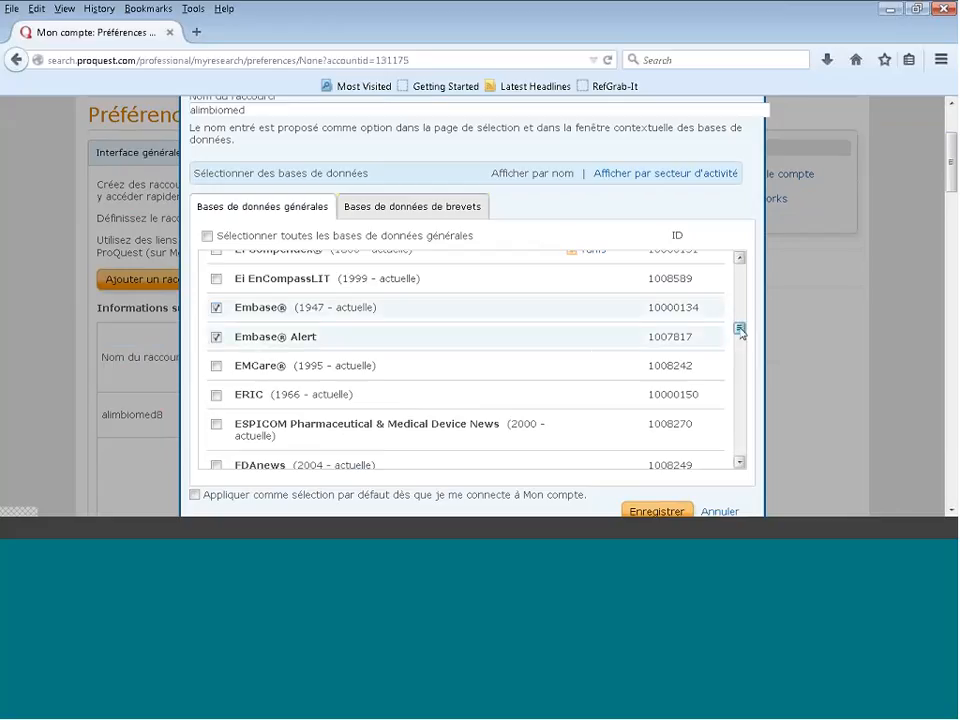
{"action": "left_click_drag", "start_coordinate": [740, 330], "coordinate": [741, 342]}
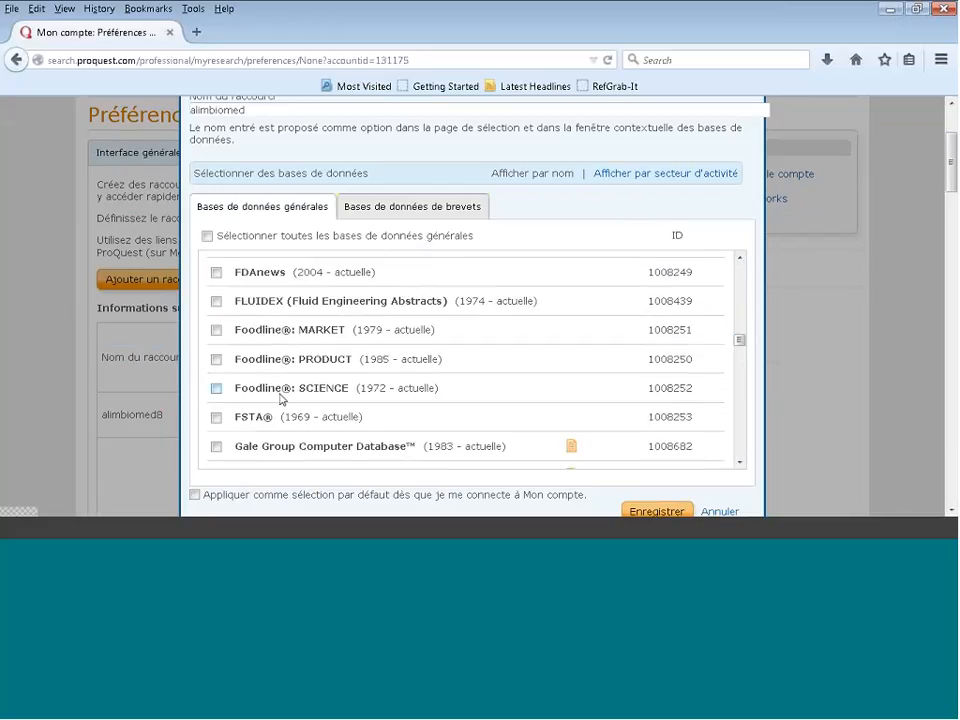
{"action": "left_click", "coordinate": [281, 397]}
{"action": "left_click", "coordinate": [265, 425]}
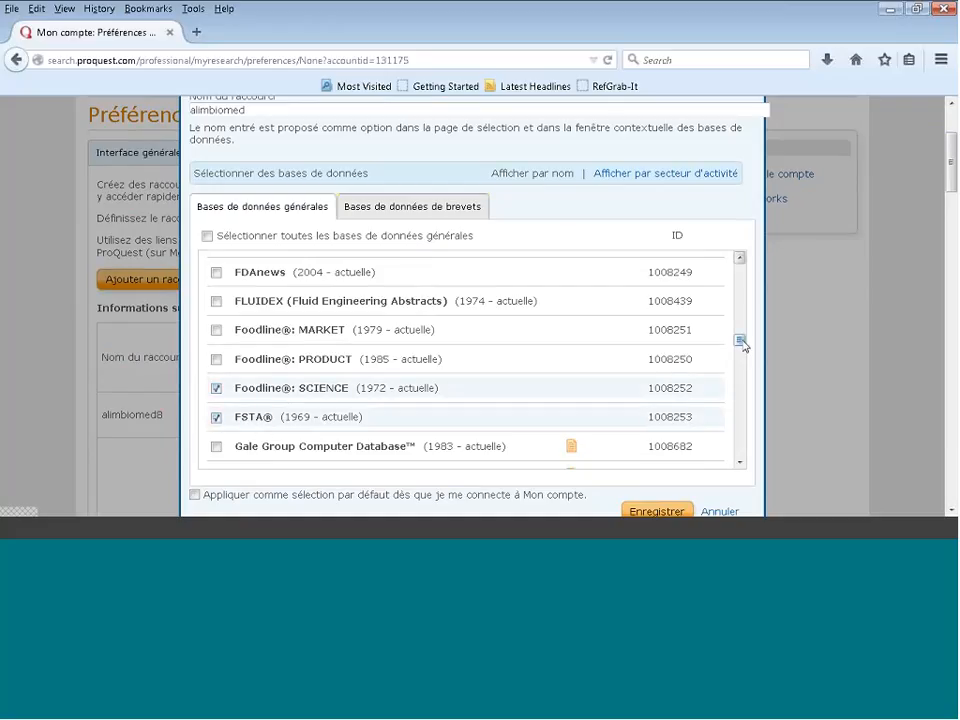
{"action": "left_click_drag", "start_coordinate": [741, 342], "coordinate": [741, 397]}
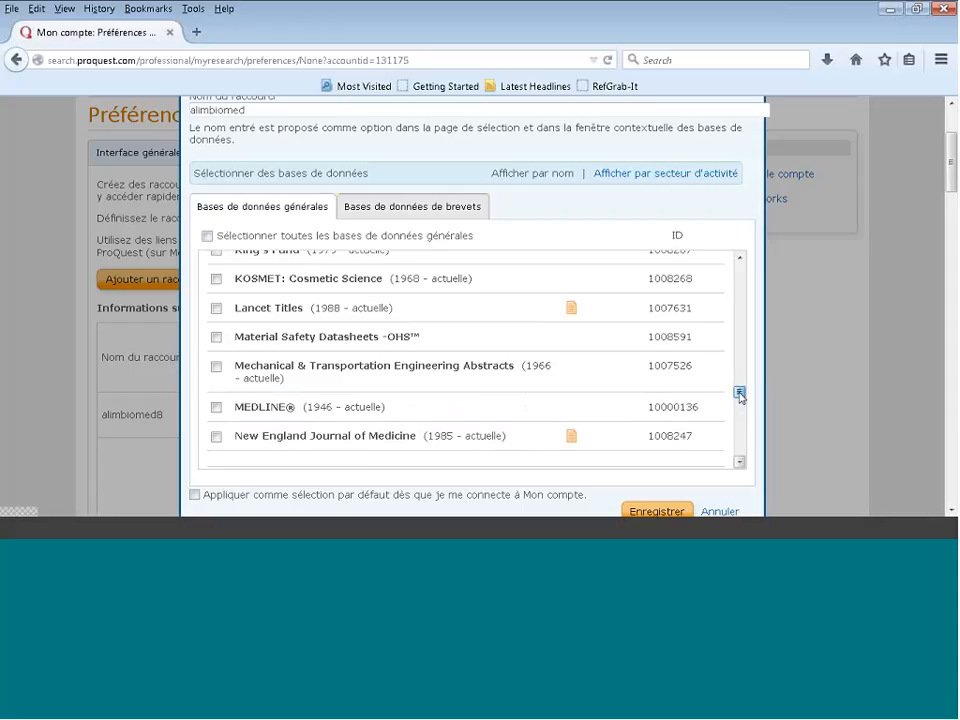
{"action": "left_click", "coordinate": [216, 408]}
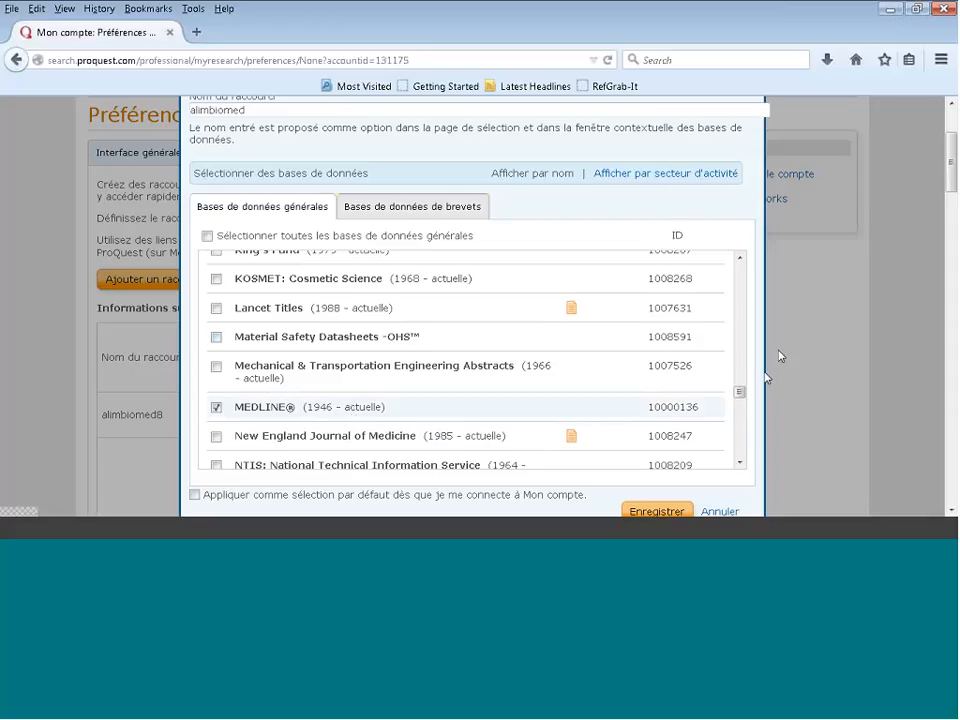
Step: Change the shortcut's name to alimbiomed8 and save it as the default selection when connecting to the account
{"action": "left_click", "coordinate": [263, 113]}
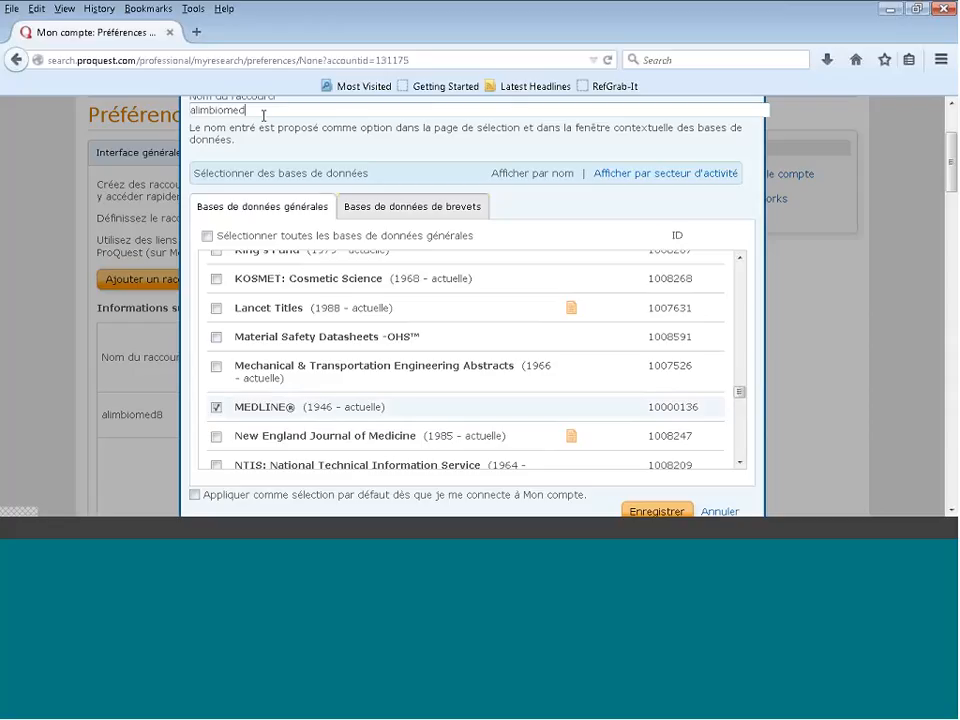
{"action": "type", "text": "8"}
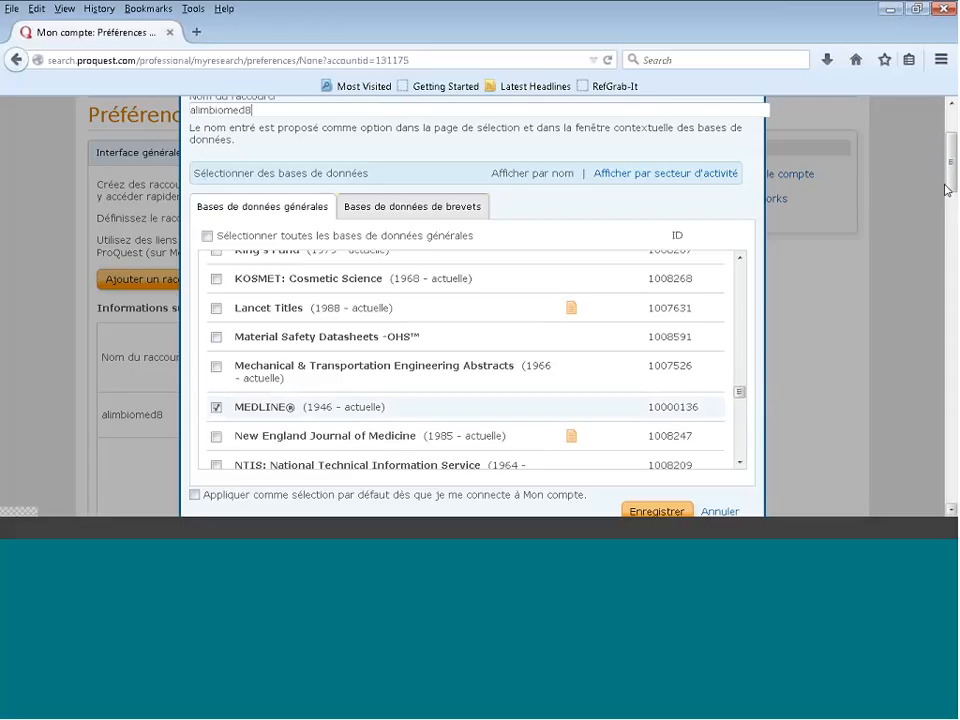
{"action": "scroll", "coordinate": [947, 190], "scroll_direction": "down", "scroll_amount": 1}
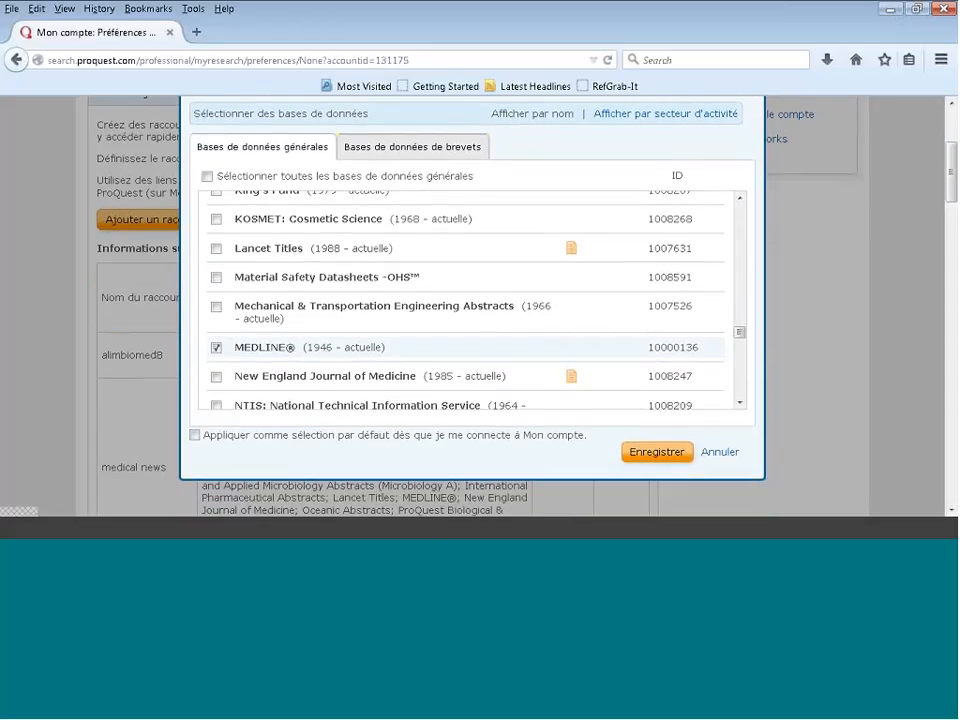
{"action": "left_click", "coordinate": [194, 435]}
{"action": "left_click", "coordinate": [655, 454]}
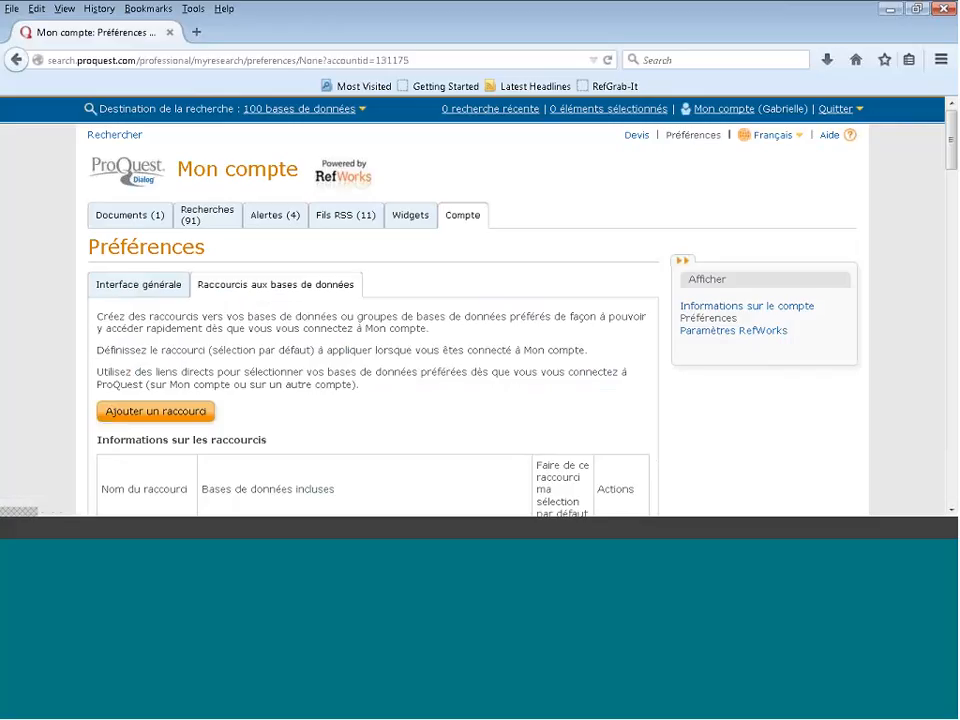
Step: Apply the first alimbiomed8 shortcut as the search destination
{"action": "left_click", "coordinate": [312, 110]}
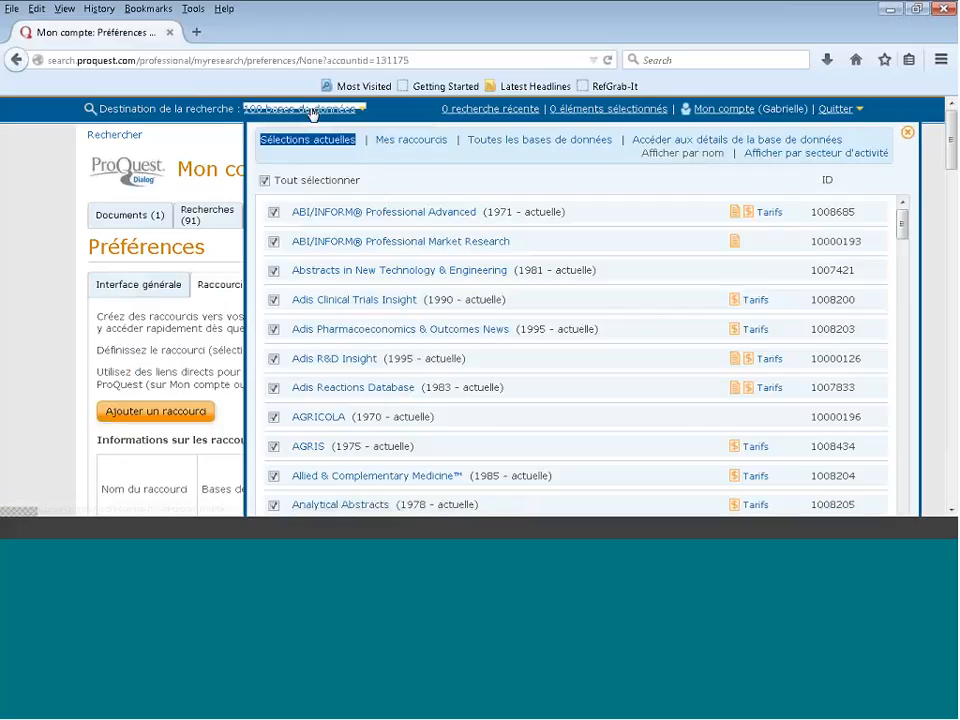
{"action": "left_click", "coordinate": [413, 141]}
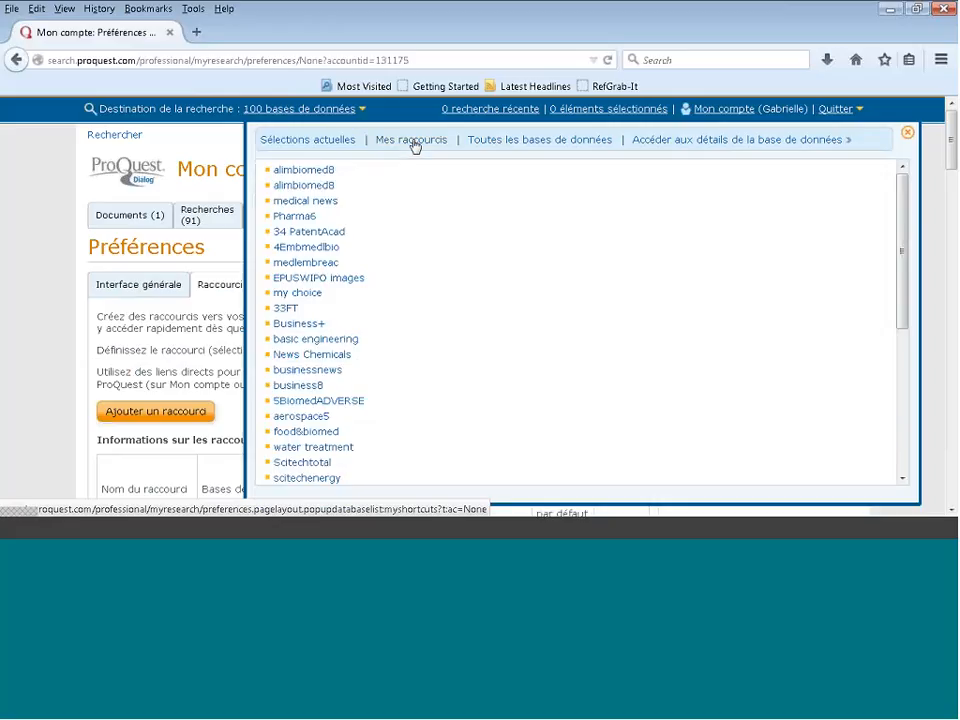
{"action": "left_click", "coordinate": [282, 172]}
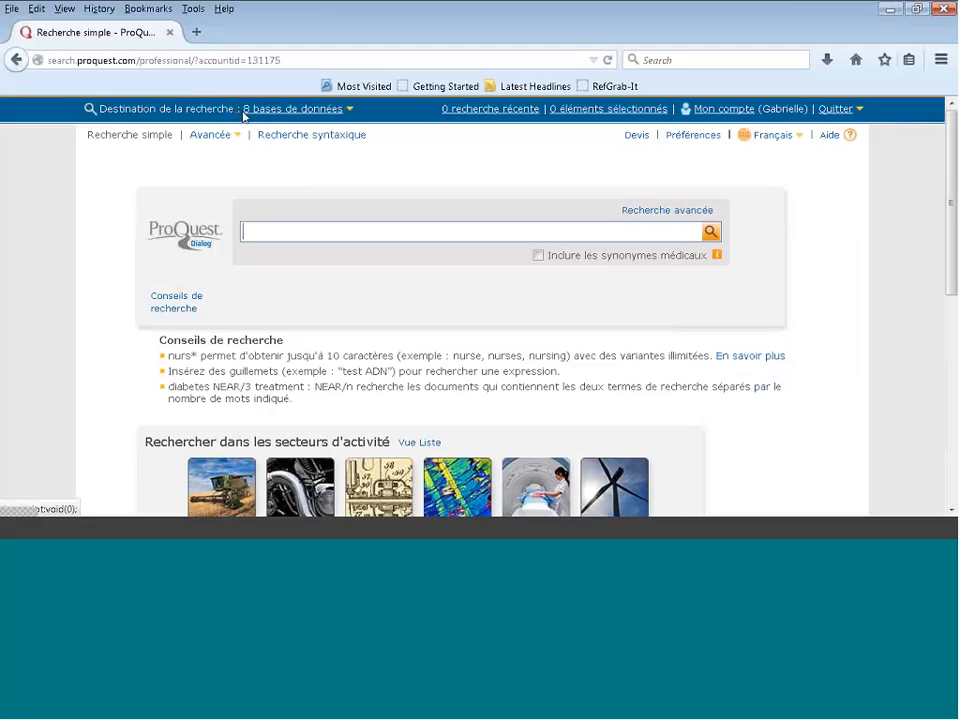
Step: Remove Current Contents Search from the selected databases in the full database list and apply the selection
{"action": "left_click", "coordinate": [288, 111]}
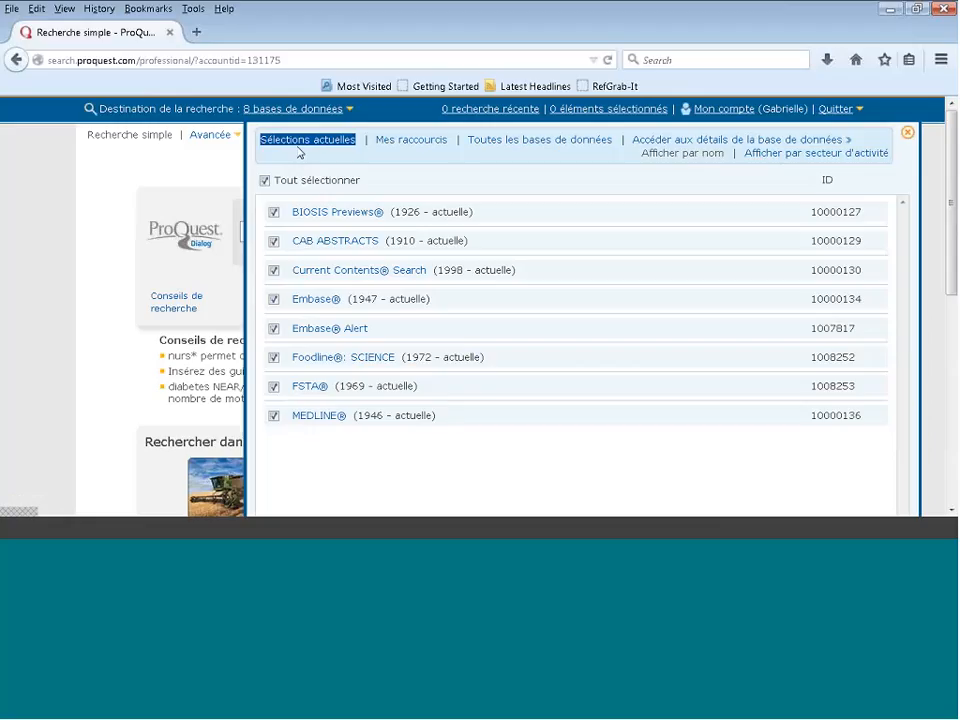
{"action": "left_click", "coordinate": [503, 146]}
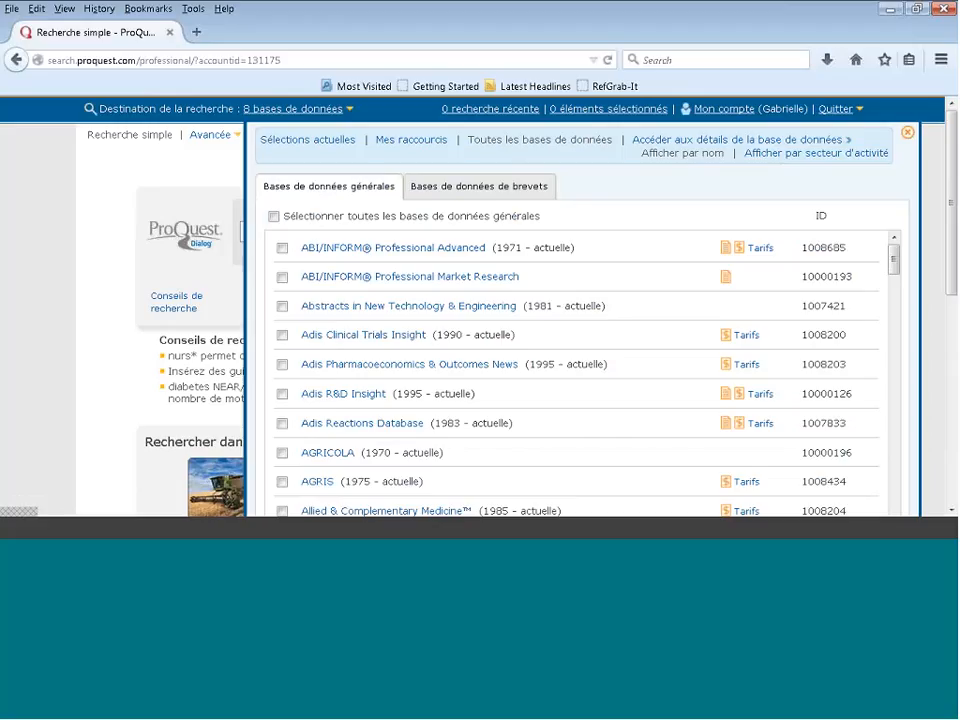
{"action": "left_click_drag", "start_coordinate": [893, 265], "coordinate": [891, 326]}
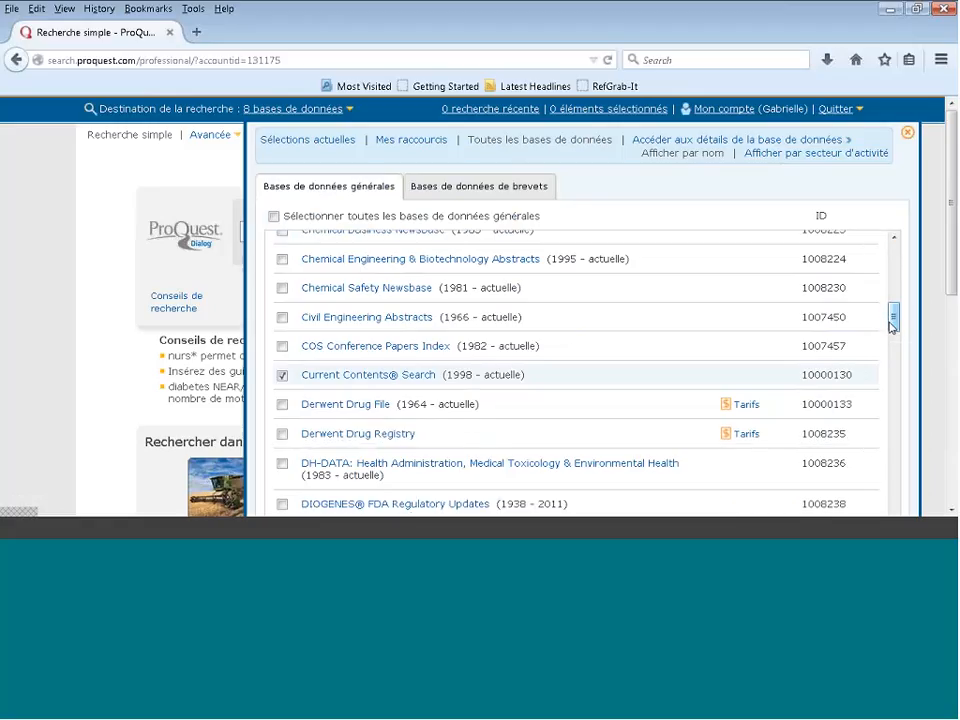
{"action": "left_click", "coordinate": [282, 376]}
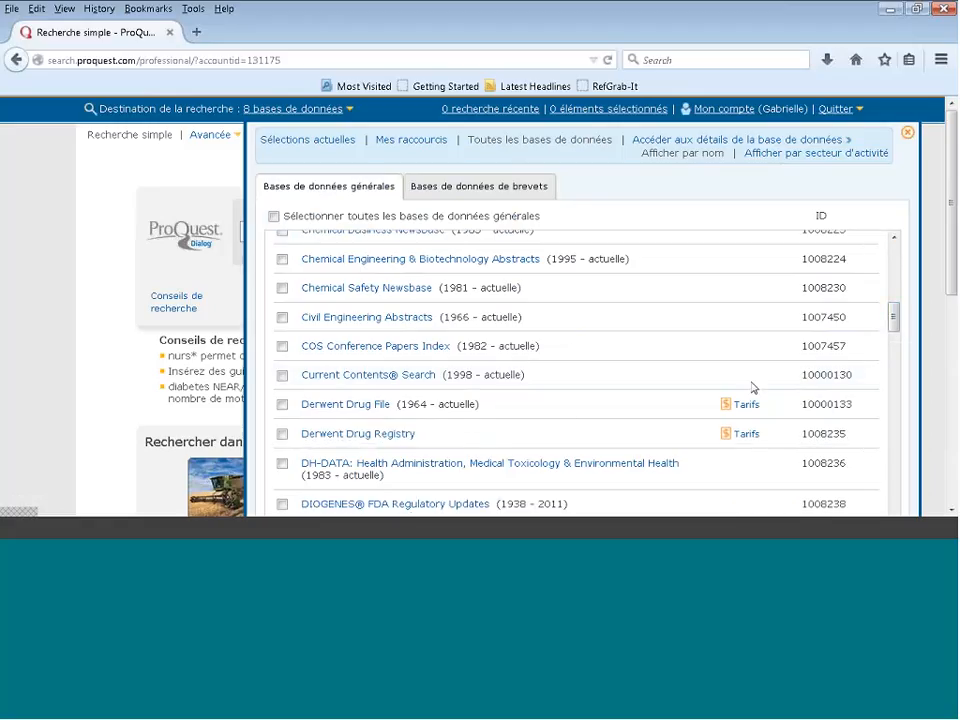
{"action": "left_click_drag", "start_coordinate": [895, 319], "coordinate": [895, 490]}
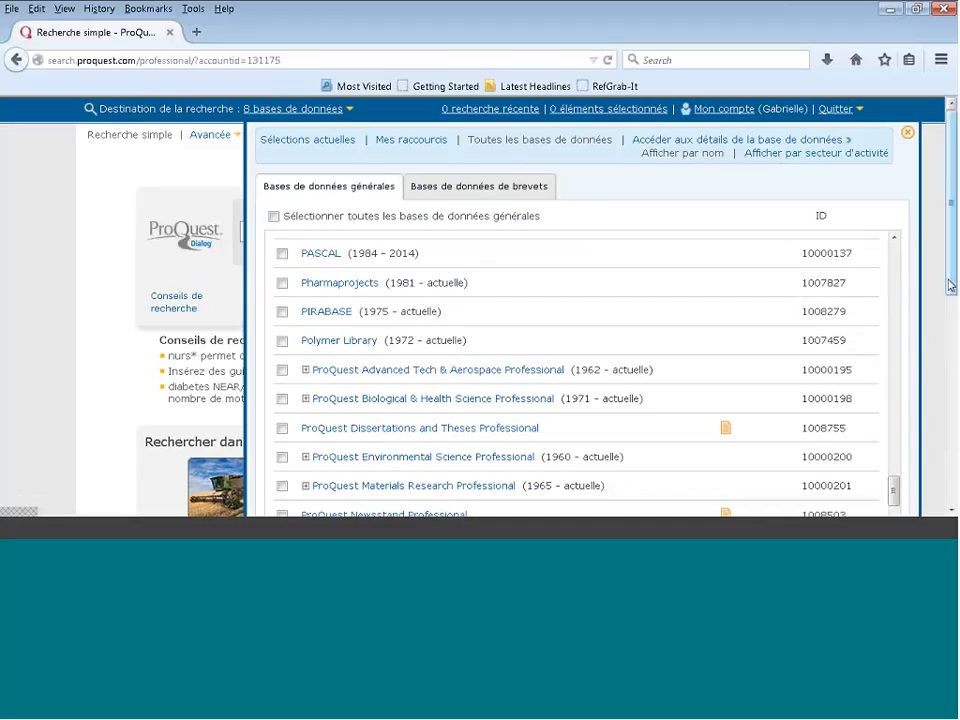
{"action": "scroll", "coordinate": [895, 490], "scroll_direction": "down", "scroll_amount": 3}
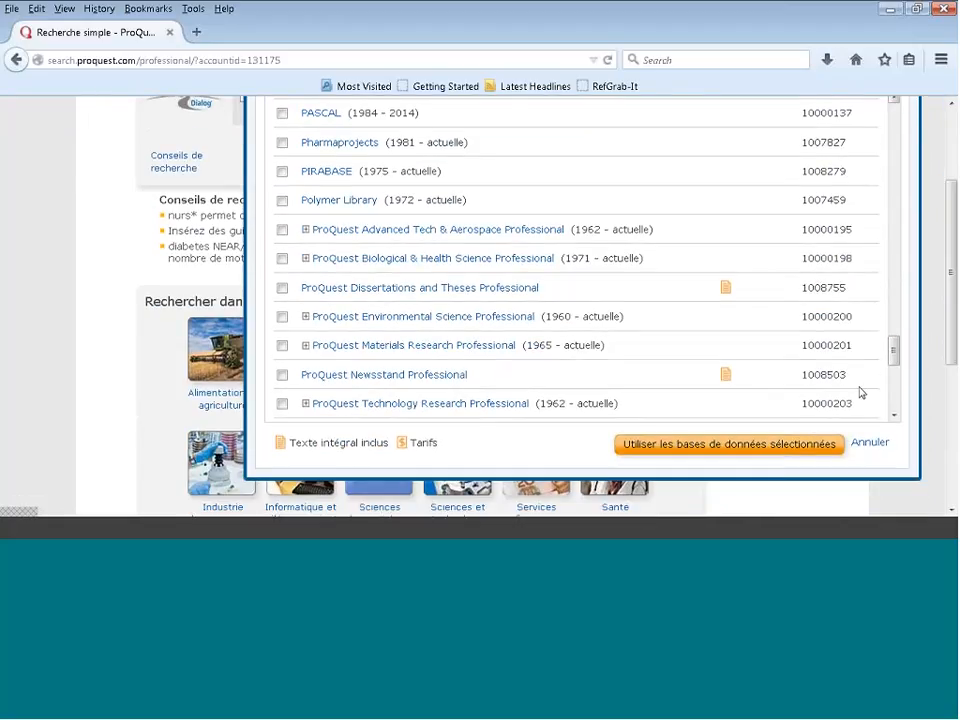
{"action": "left_click", "coordinate": [725, 452]}
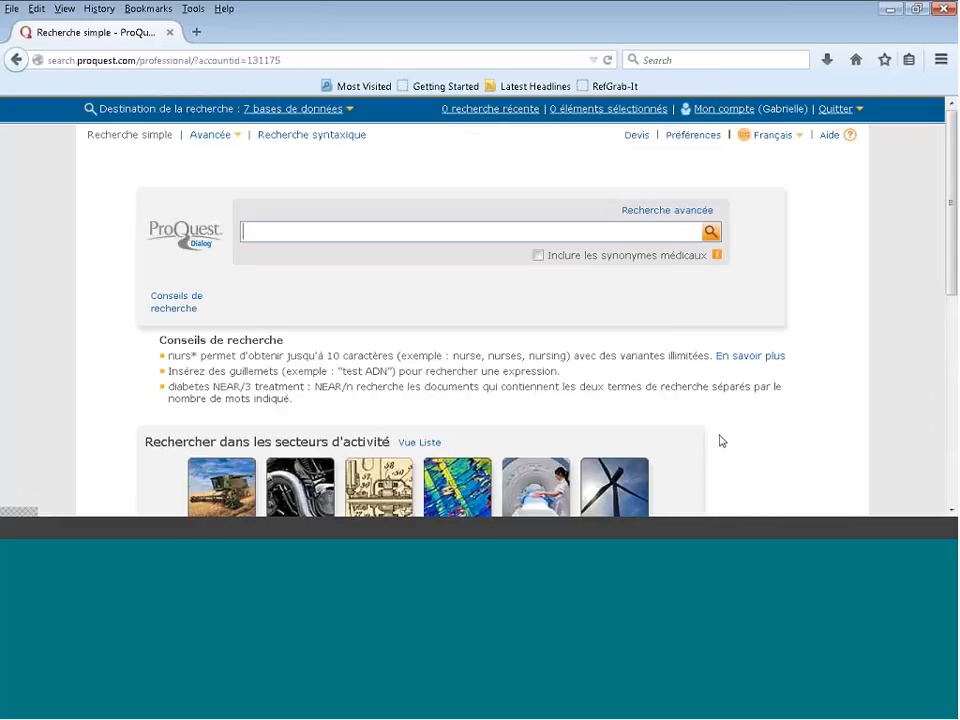
Step: Go through the database details page to the shortcut management page and start adding another shortcut
{"action": "left_click", "coordinate": [257, 112]}
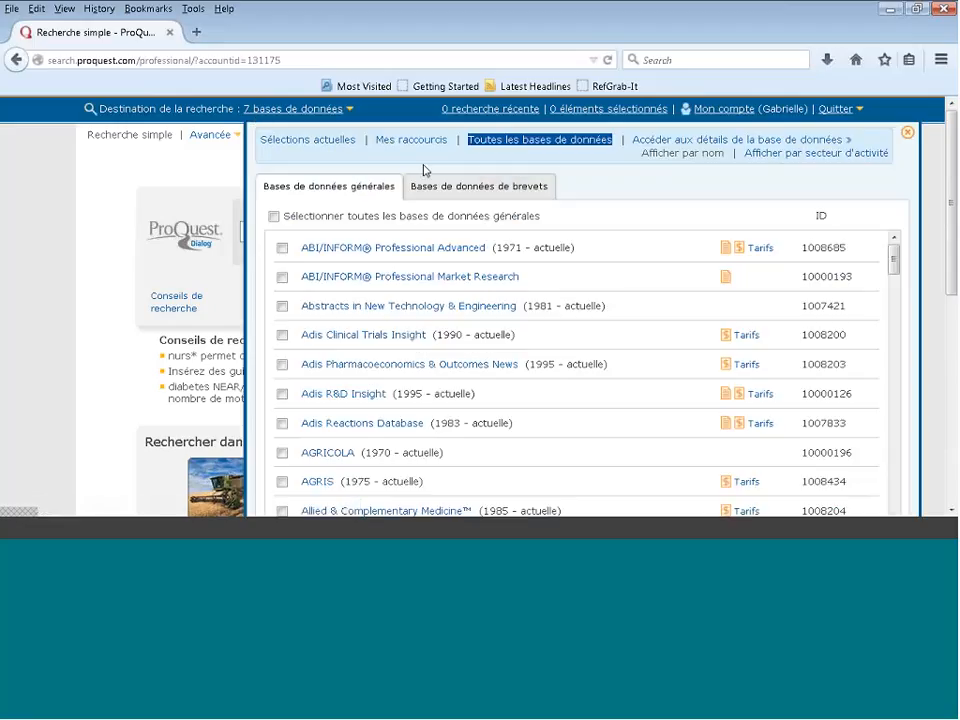
{"action": "left_click", "coordinate": [660, 141]}
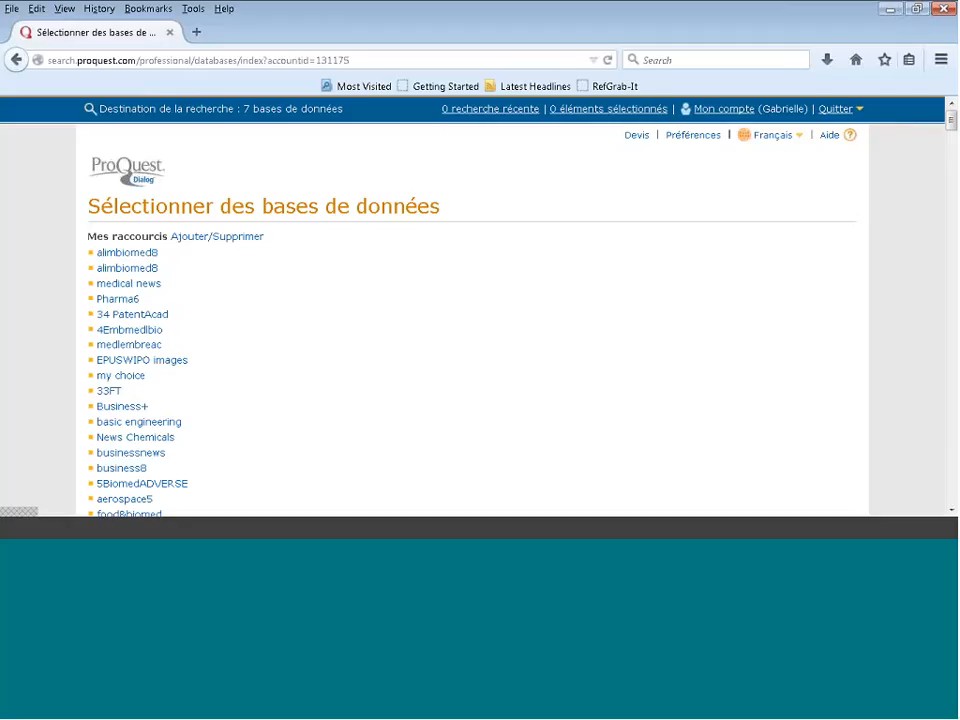
{"action": "left_click", "coordinate": [212, 240]}
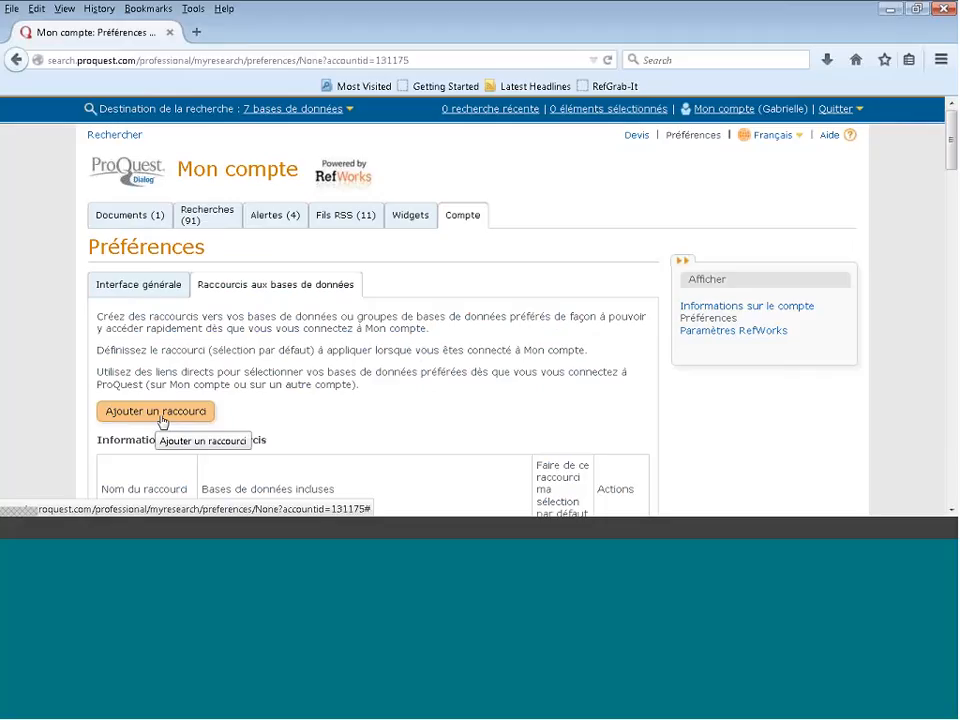
{"action": "left_click", "coordinate": [162, 422]}
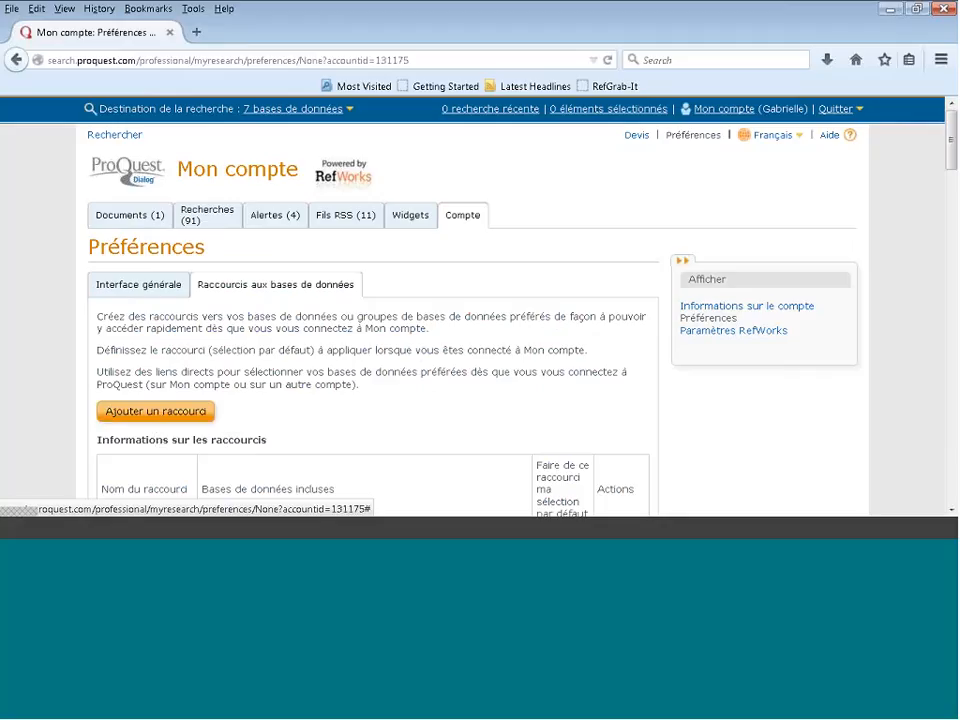